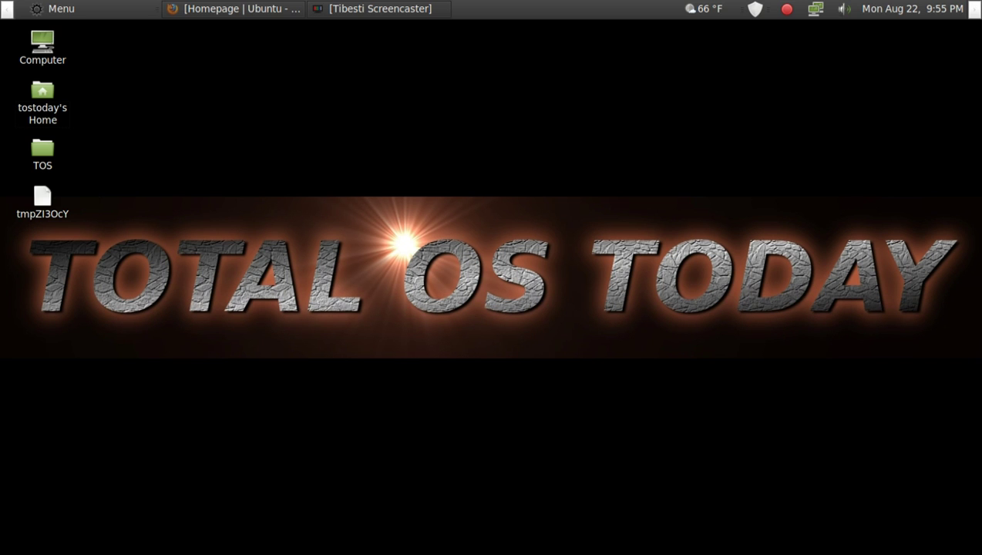
Step: Bring up the Ubuntu homepage in Firefox and go through Get Ubuntu to the Download and install page
{"action": "left_click", "coordinate": [247, 8]}
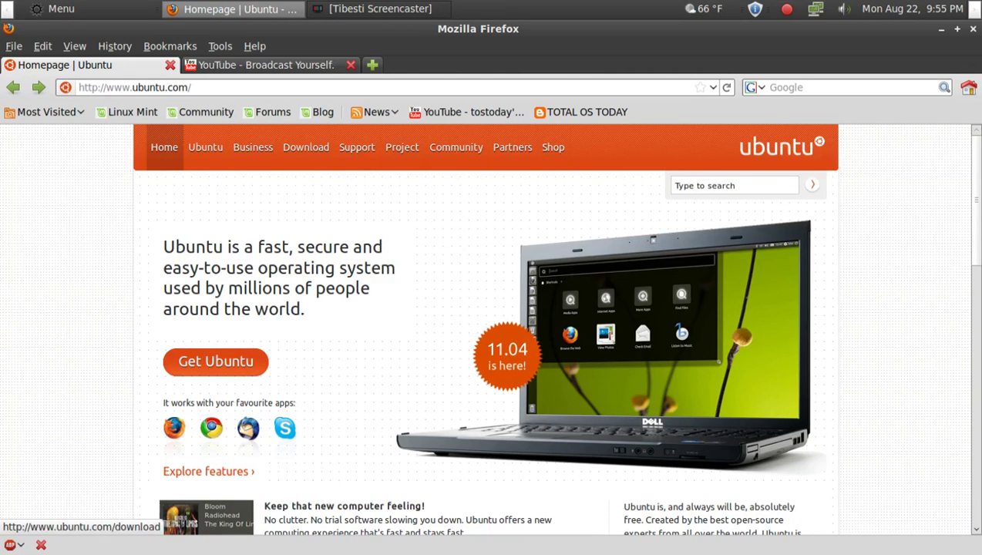
{"action": "left_click", "coordinate": [216, 362]}
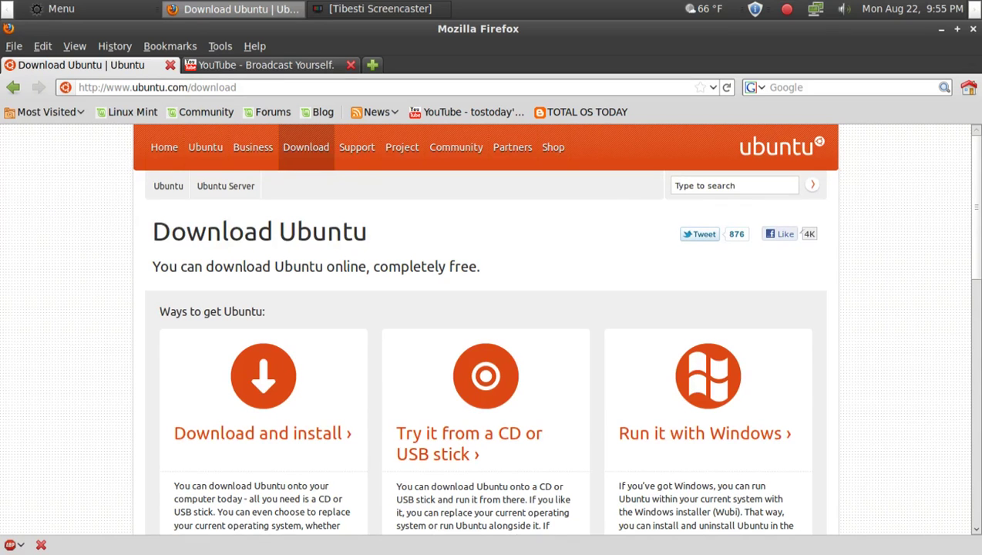
{"action": "scroll", "coordinate": [486, 331], "scroll_direction": "down", "scroll_amount": 1}
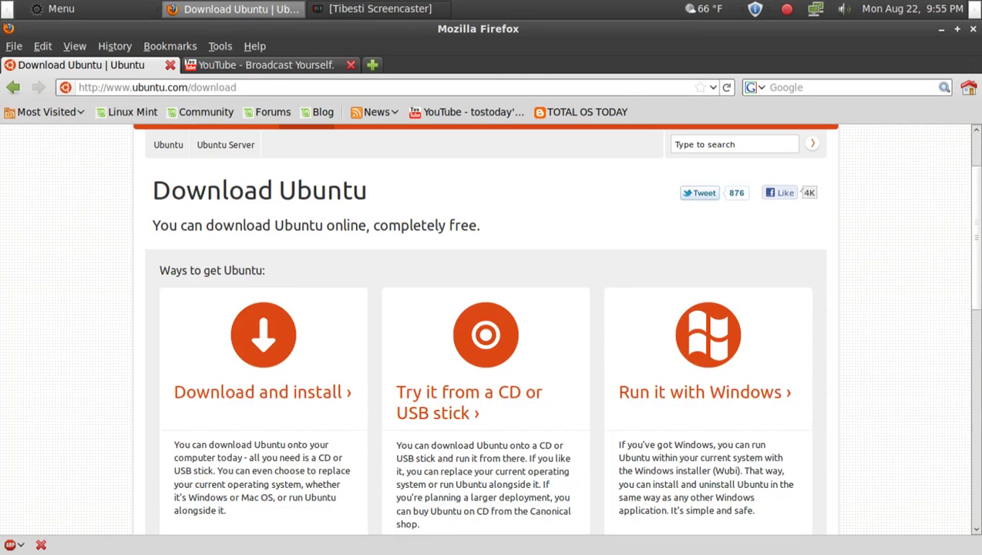
{"action": "scroll", "coordinate": [486, 332], "scroll_direction": "down", "scroll_amount": 2}
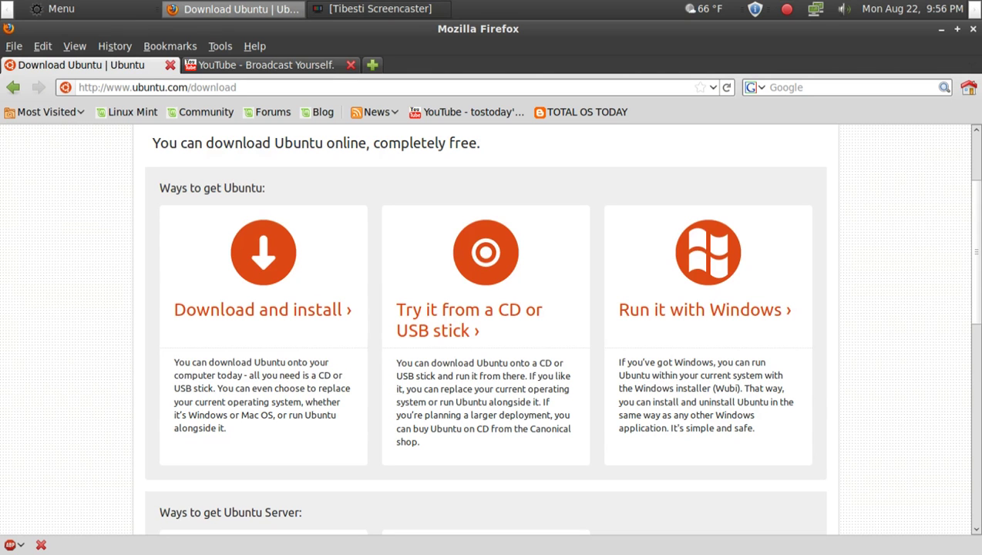
{"action": "left_click", "coordinate": [262, 309]}
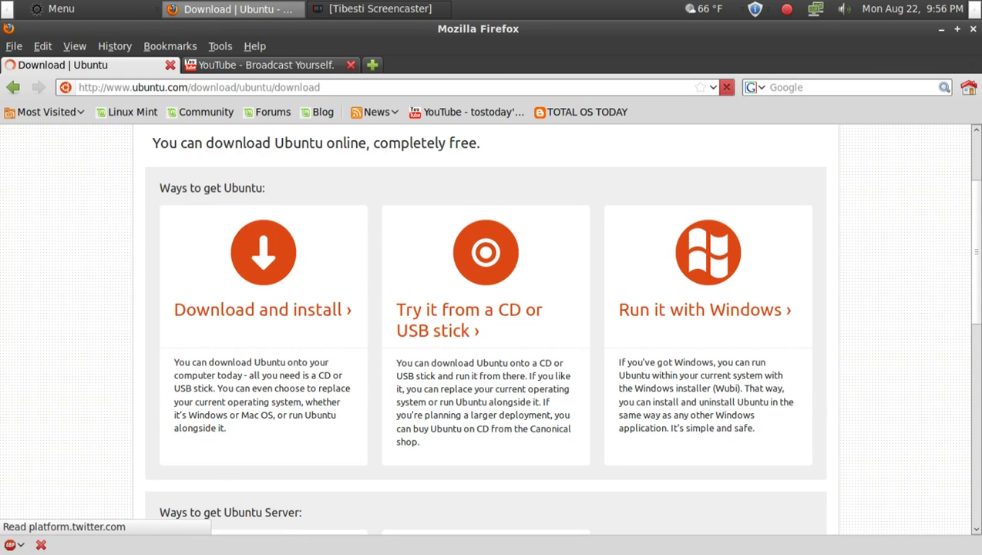
Step: Start the download of Ubuntu 11.04 32-bit and accept the prompt for the ISO file
{"action": "scroll", "coordinate": [485, 331], "scroll_direction": "down", "scroll_amount": 3}
{"action": "scroll", "coordinate": [331, 347], "scroll_direction": "down", "scroll_amount": 10}
{"action": "scroll", "coordinate": [332, 347], "scroll_direction": "up", "scroll_amount": 11}
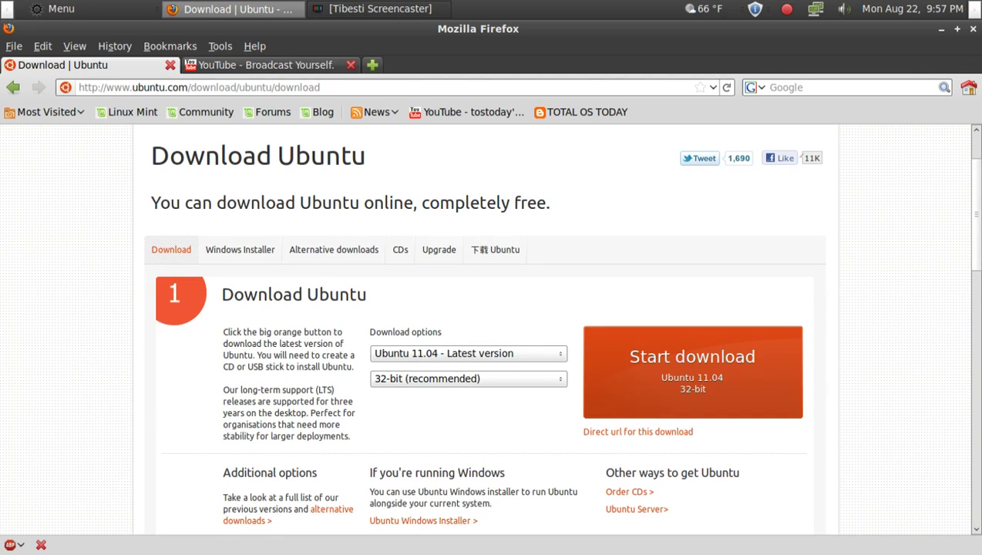
{"action": "left_click", "coordinate": [692, 363]}
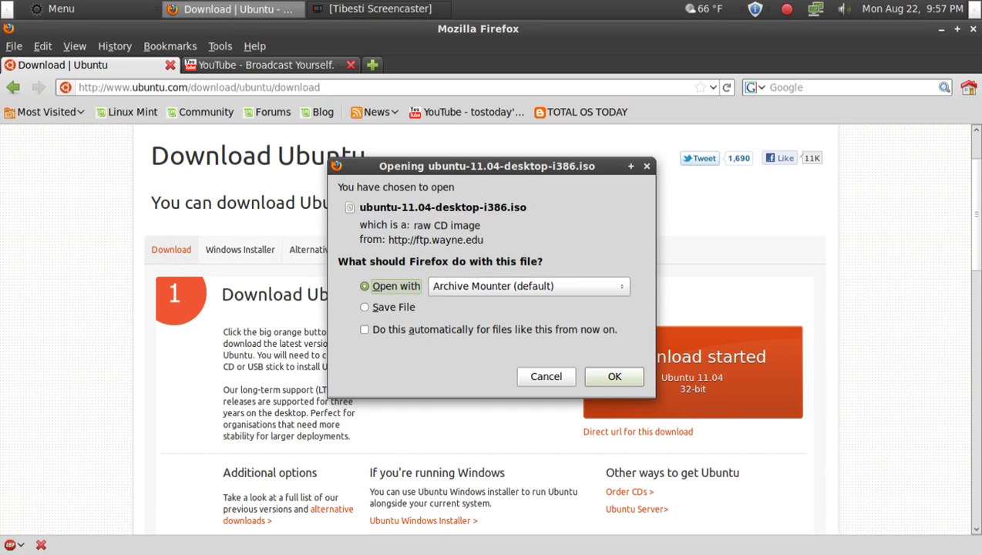
{"action": "left_click", "coordinate": [615, 376]}
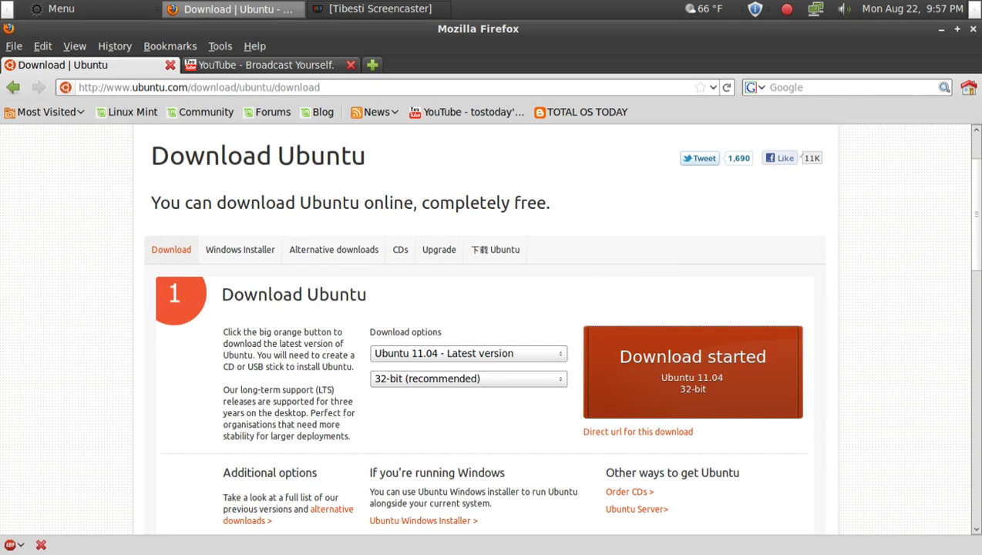
Step: Expand the instructions for burning a CD in Windows and review them through the Windows 7 section
{"action": "scroll", "coordinate": [483, 329], "scroll_direction": "down", "scroll_amount": 4}
{"action": "scroll", "coordinate": [483, 329], "scroll_direction": "down", "scroll_amount": 6}
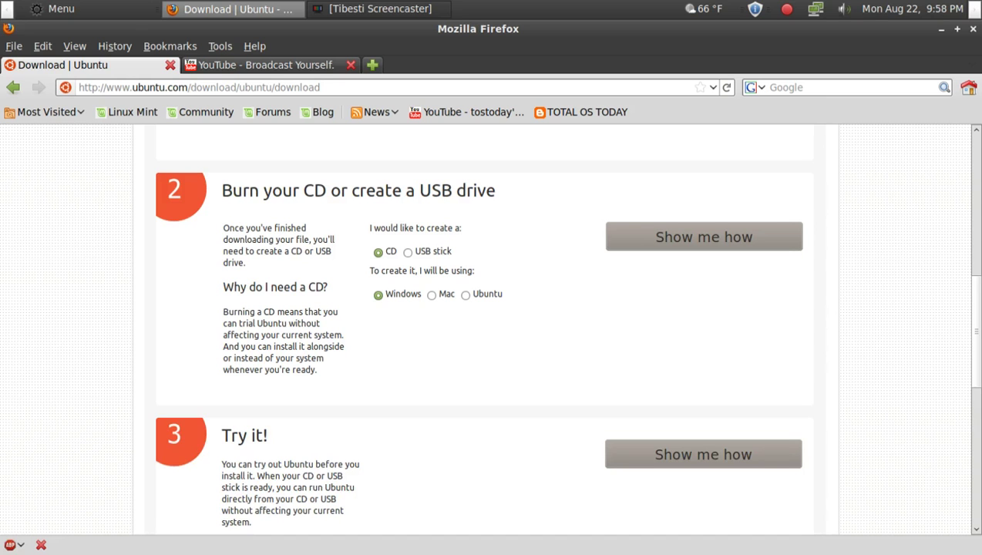
{"action": "left_click", "coordinate": [704, 236]}
{"action": "scroll", "coordinate": [484, 331], "scroll_direction": "down", "scroll_amount": 3}
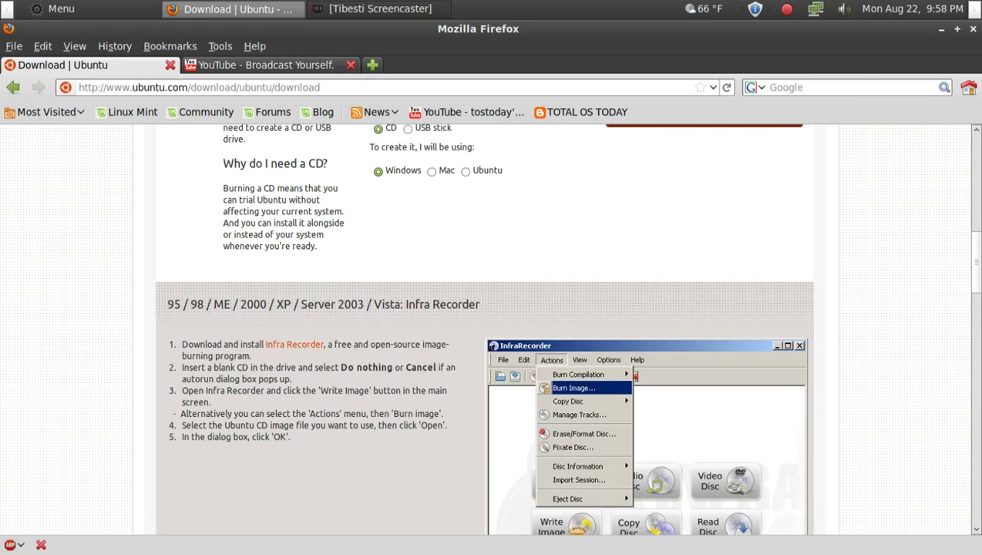
{"action": "scroll", "coordinate": [484, 331], "scroll_direction": "down", "scroll_amount": 3}
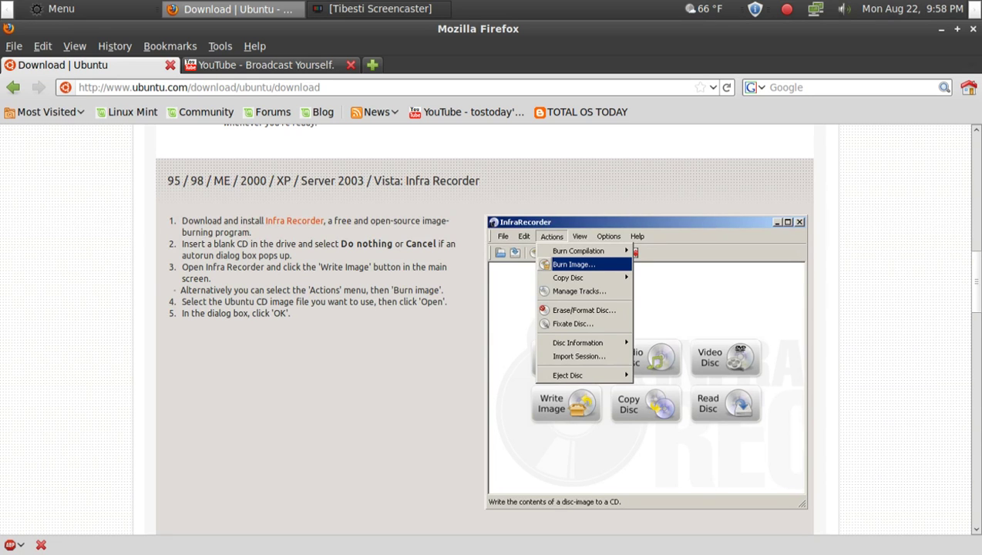
{"action": "scroll", "coordinate": [484, 328], "scroll_direction": "down", "scroll_amount": 20}
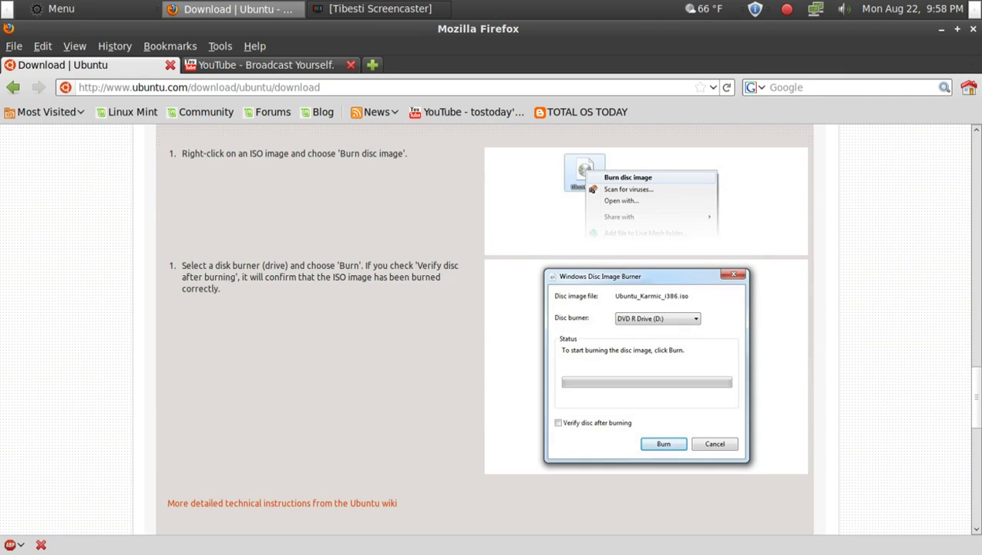
{"action": "scroll", "coordinate": [485, 328], "scroll_direction": "up", "scroll_amount": 2}
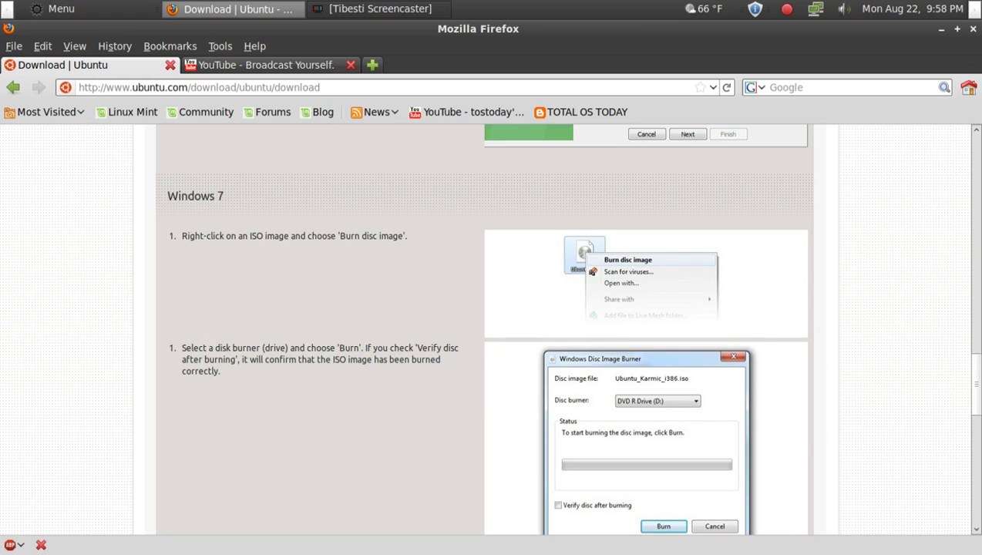
{"action": "scroll", "coordinate": [484, 327], "scroll_direction": "down", "scroll_amount": 5}
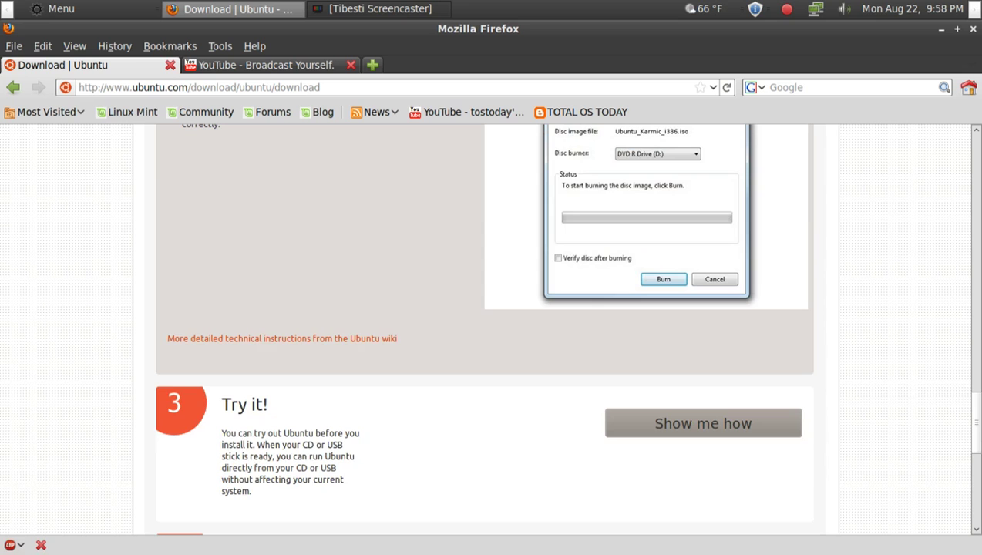
{"action": "scroll", "coordinate": [484, 328], "scroll_direction": "down", "scroll_amount": 3}
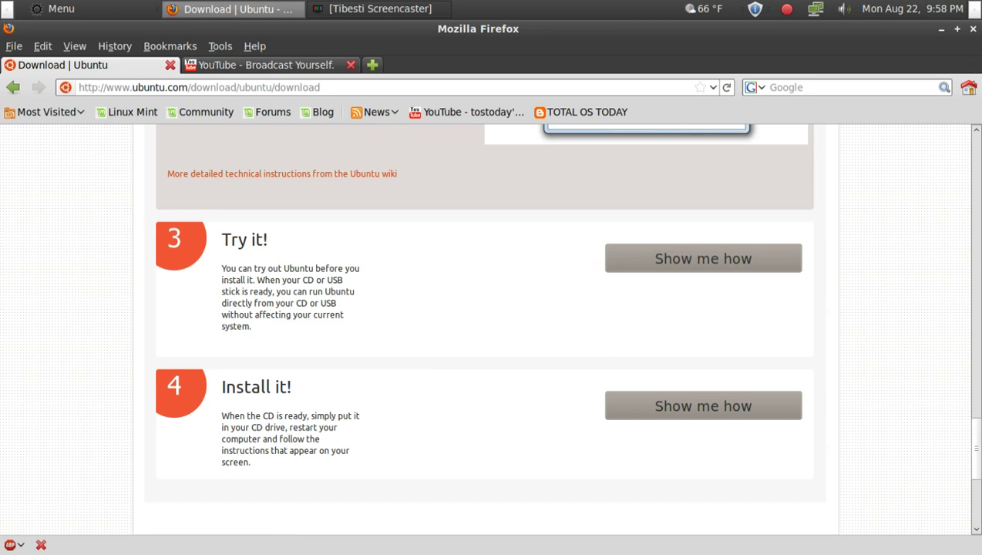
Step: Expand the Install it! instructions and read them through the Allocate drive space step
{"action": "scroll", "coordinate": [491, 328], "scroll_direction": "down", "scroll_amount": 2}
{"action": "left_click", "coordinate": [704, 323]}
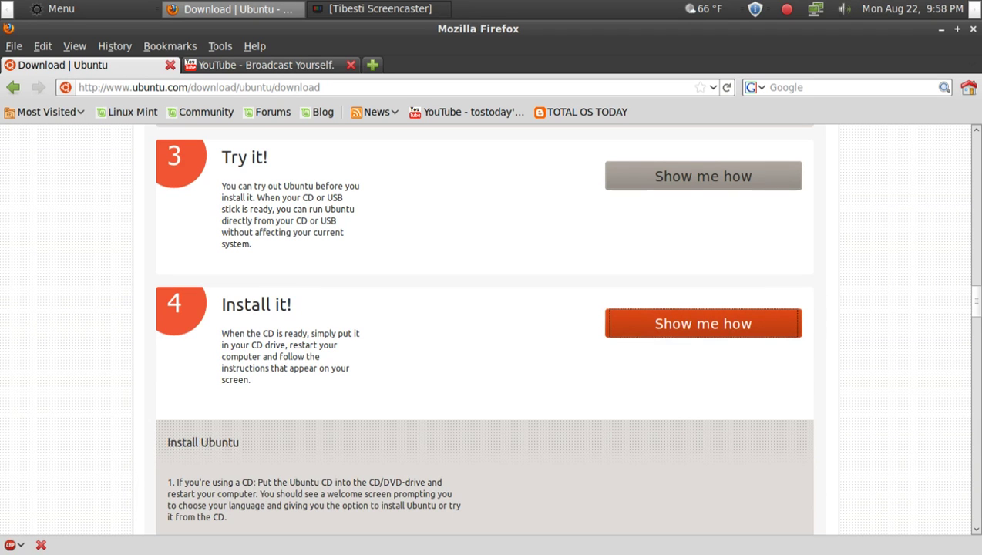
{"action": "scroll", "coordinate": [491, 328], "scroll_direction": "down", "scroll_amount": 3}
{"action": "scroll", "coordinate": [491, 327], "scroll_direction": "down", "scroll_amount": 3}
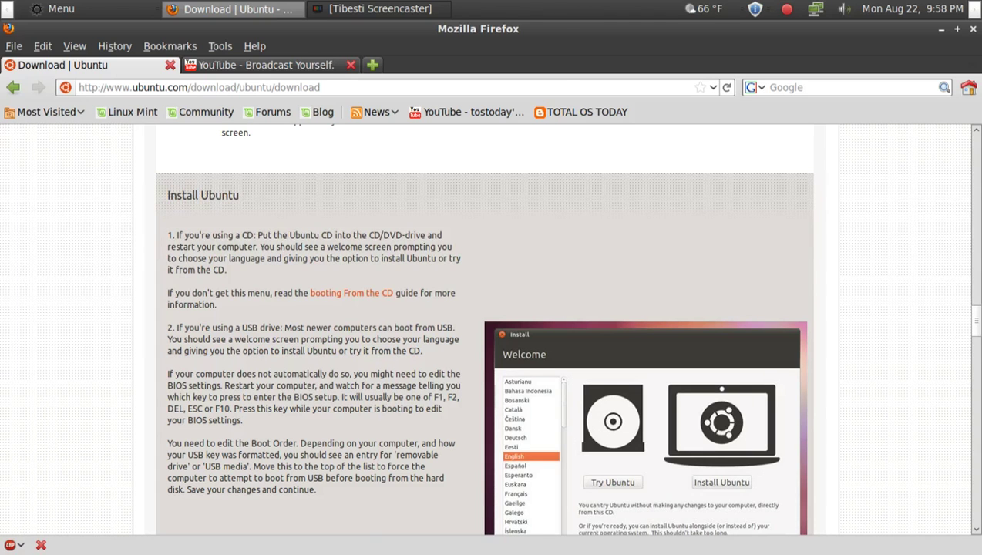
{"action": "scroll", "coordinate": [489, 332], "scroll_direction": "down", "scroll_amount": 2}
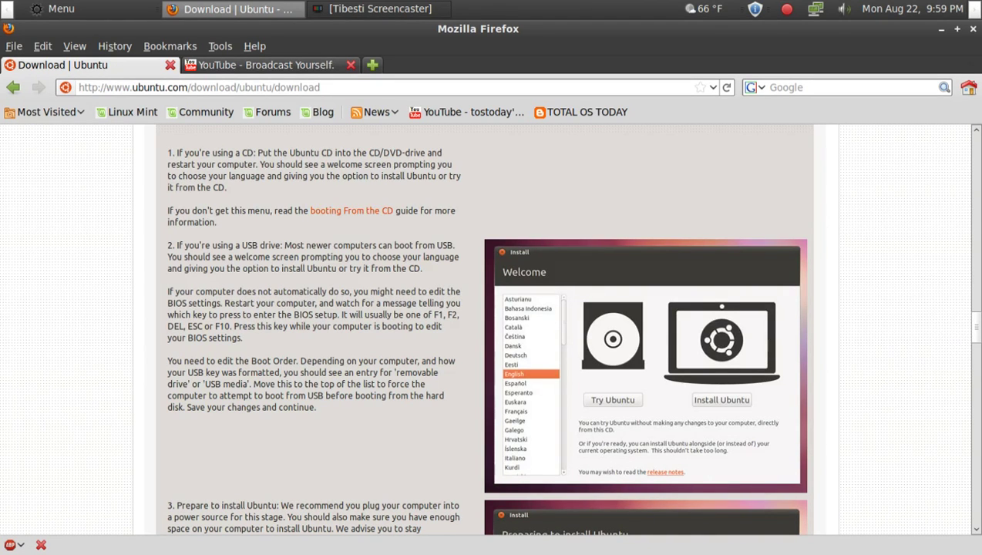
{"action": "scroll", "coordinate": [489, 332], "scroll_direction": "down", "scroll_amount": 3}
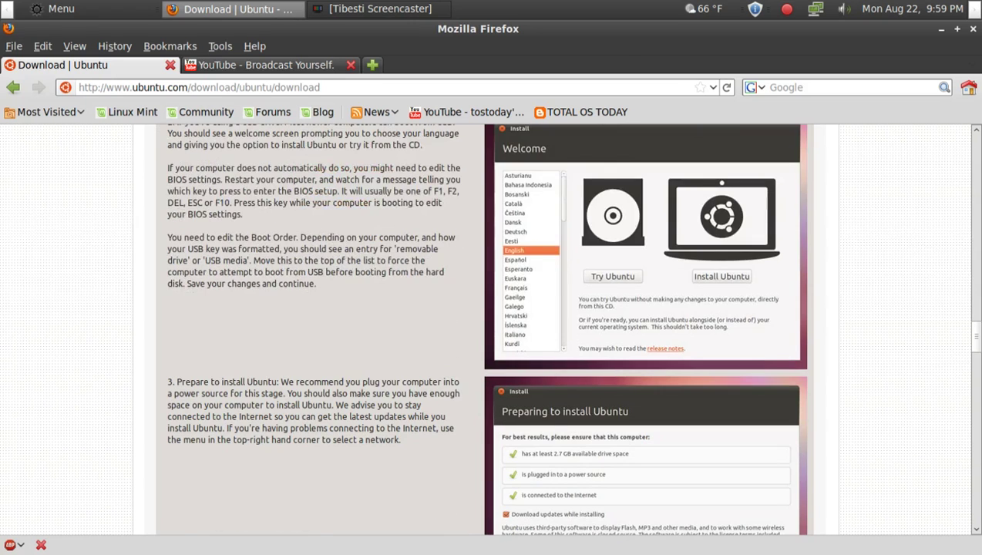
{"action": "scroll", "coordinate": [489, 332], "scroll_direction": "down", "scroll_amount": 9}
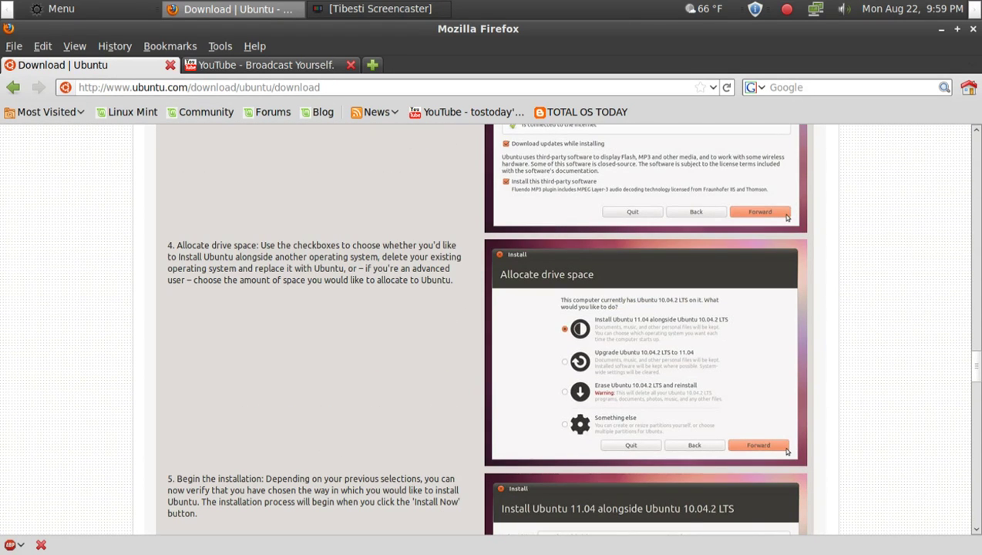
Step: Enlarge the page and examine the installer screenshots from Allocate drive space to the location selection
{"action": "key", "text": "ctrl+minus"}
{"action": "key", "text": "ctrl+minus"}
{"action": "key", "text": "ctrl+plus"}
{"action": "key", "text": "ctrl+plus"}
{"action": "key", "text": "ctrl+plus"}
{"action": "key", "text": "ctrl+plus"}
{"action": "key", "text": "ctrl+plus"}
{"action": "key", "text": "ctrl+plus"}
{"action": "key", "text": "ctrl+plus"}
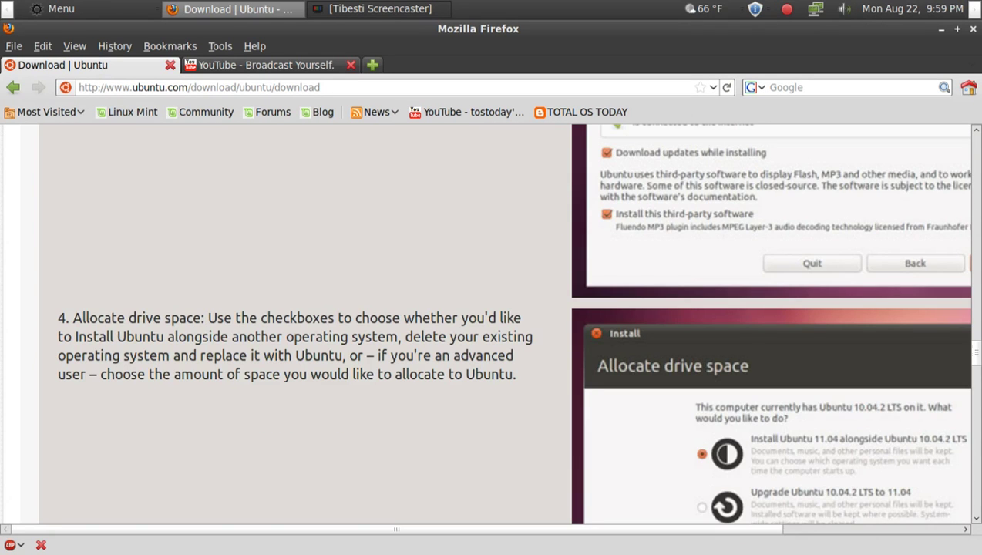
{"action": "scroll", "coordinate": [887, 271], "scroll_direction": "right", "scroll_amount": 5}
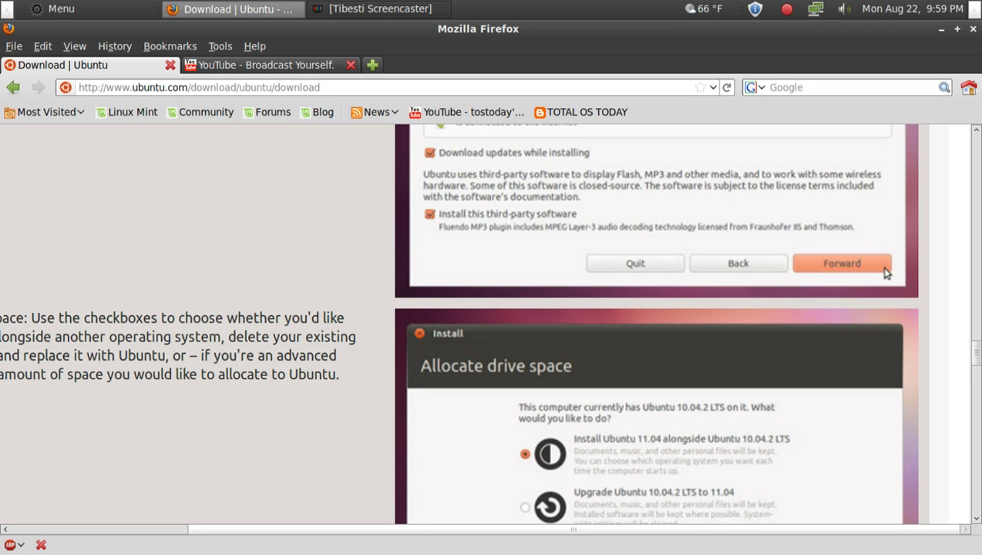
{"action": "scroll", "coordinate": [887, 273], "scroll_direction": "down", "scroll_amount": 5}
{"action": "scroll", "coordinate": [884, 340], "scroll_direction": "up", "scroll_amount": 2}
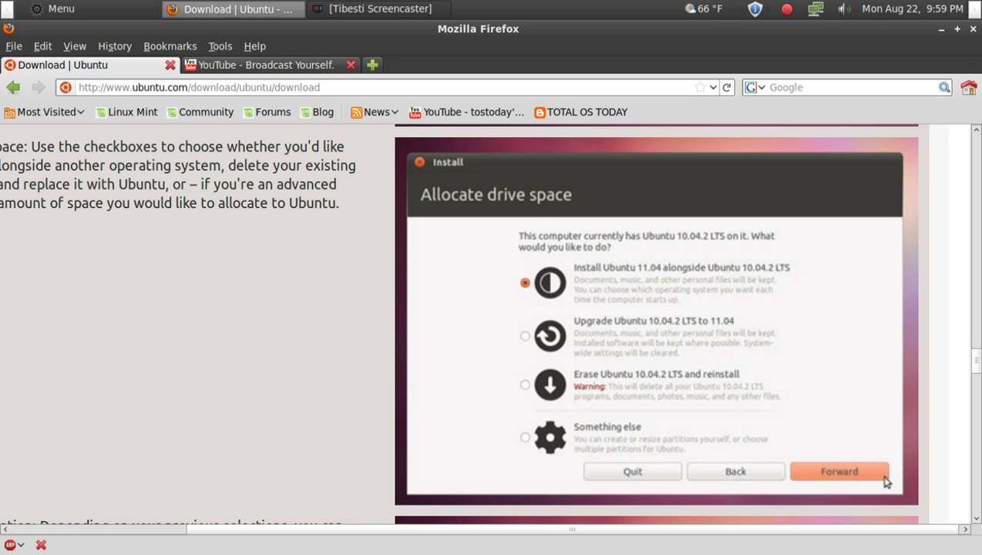
{"action": "scroll", "coordinate": [885, 482], "scroll_direction": "down", "scroll_amount": 6}
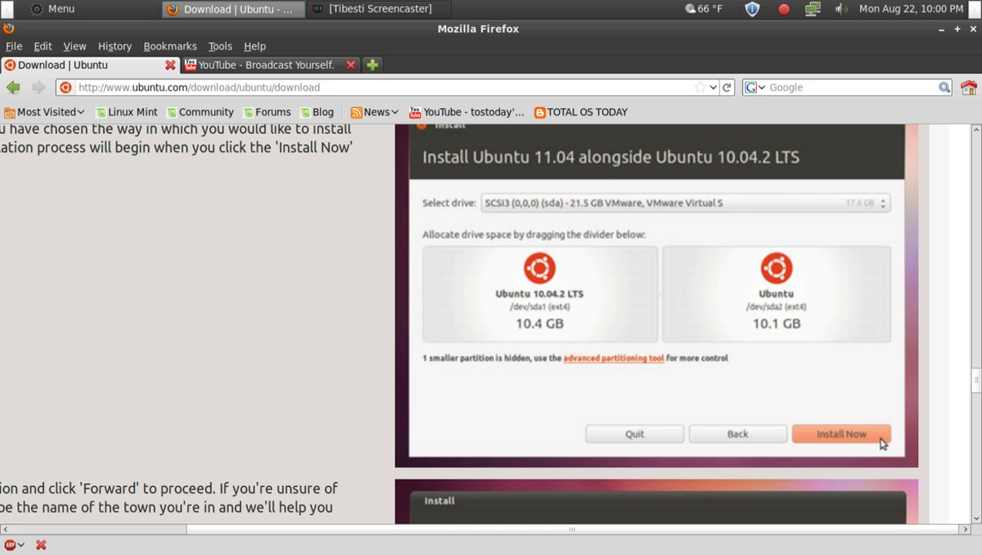
{"action": "scroll", "coordinate": [656, 324], "scroll_direction": "down", "scroll_amount": 5}
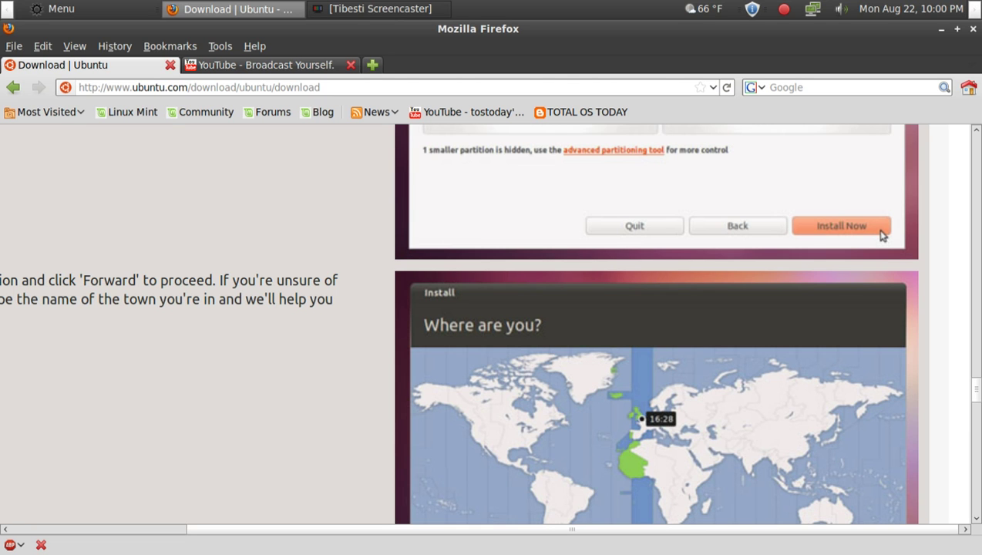
Step: Reset the page zoom to its normal size
{"action": "key", "text": "alt+e"}
{"action": "key", "text": "Right"}
{"action": "key", "text": "Down"}
{"action": "key", "text": "Down"}
{"action": "key", "text": "Down"}
{"action": "key", "text": "Right"}
{"action": "key", "text": "Down"}
{"action": "key", "text": "Down"}
{"action": "key", "text": "Return"}
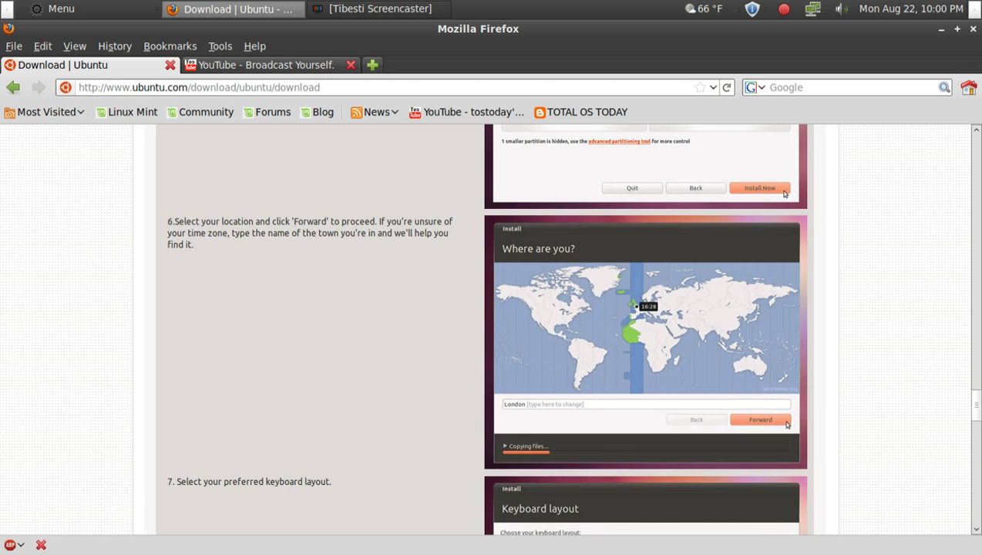
Step: Skim the remaining Ubuntu installation instructions and minimize all windows to show the desktop
{"action": "scroll", "coordinate": [645, 329], "scroll_direction": "down", "scroll_amount": 5}
{"action": "scroll", "coordinate": [645, 328], "scroll_direction": "down", "scroll_amount": 8}
{"action": "scroll", "coordinate": [644, 328], "scroll_direction": "up", "scroll_amount": 4}
{"action": "scroll", "coordinate": [644, 329], "scroll_direction": "up", "scroll_amount": 15}
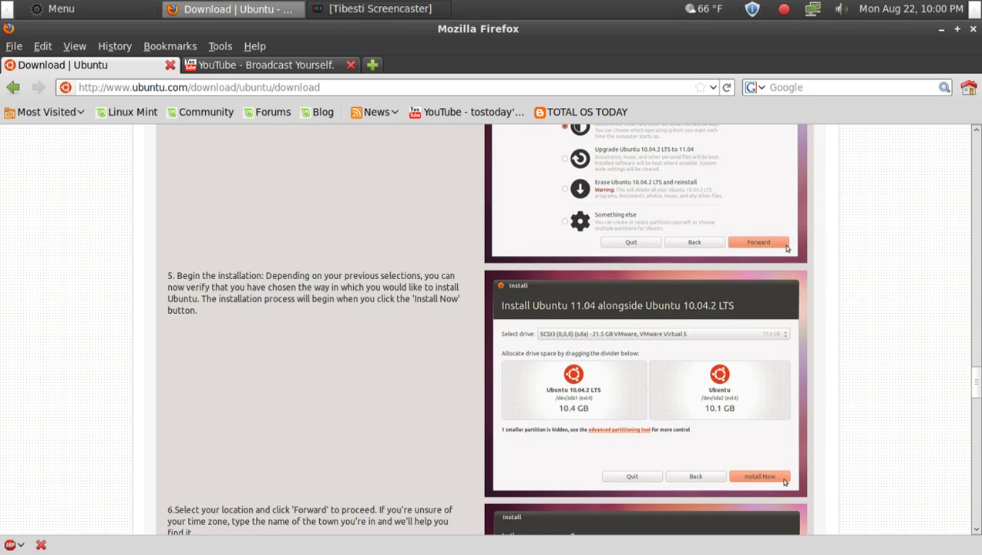
{"action": "key", "text": "ctrl+alt+d"}
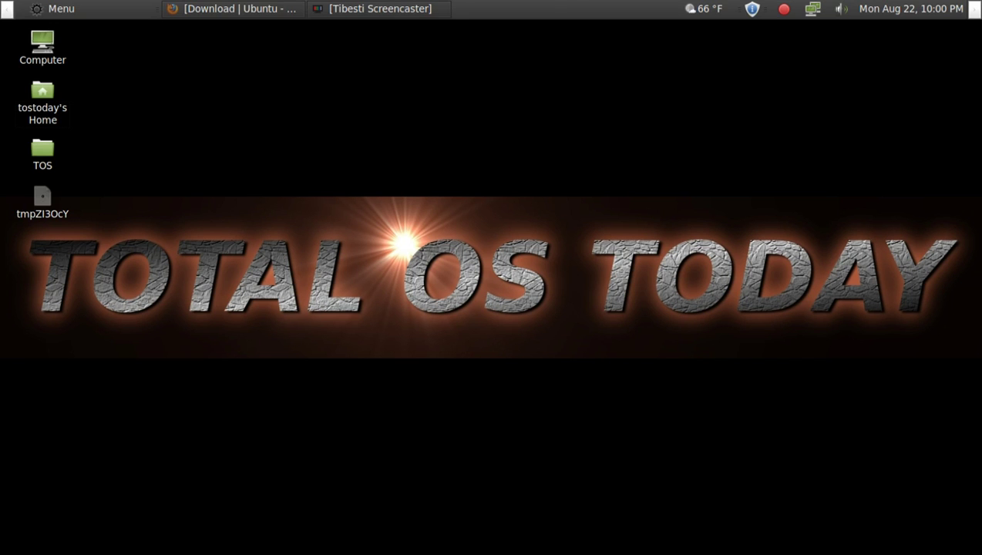